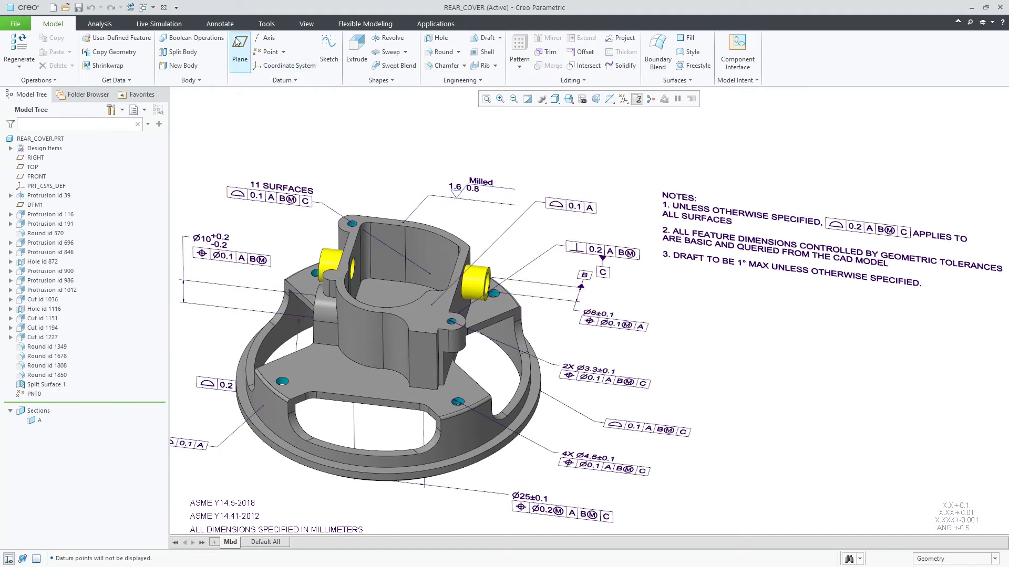
- Start the Symbol tool from the Annotate tab on the REAR_COVER model
left_click(225, 26)
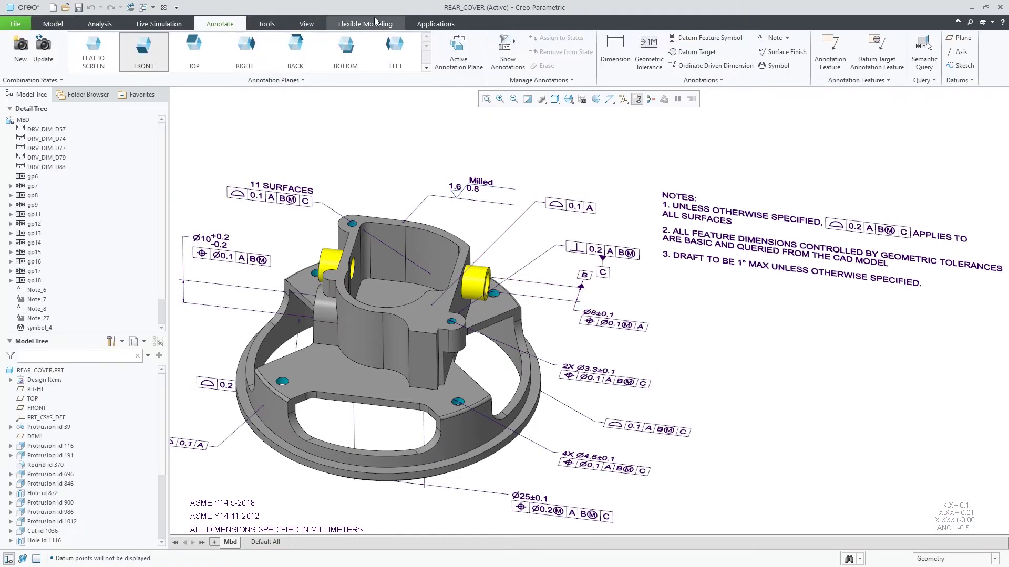
left_click(776, 70)
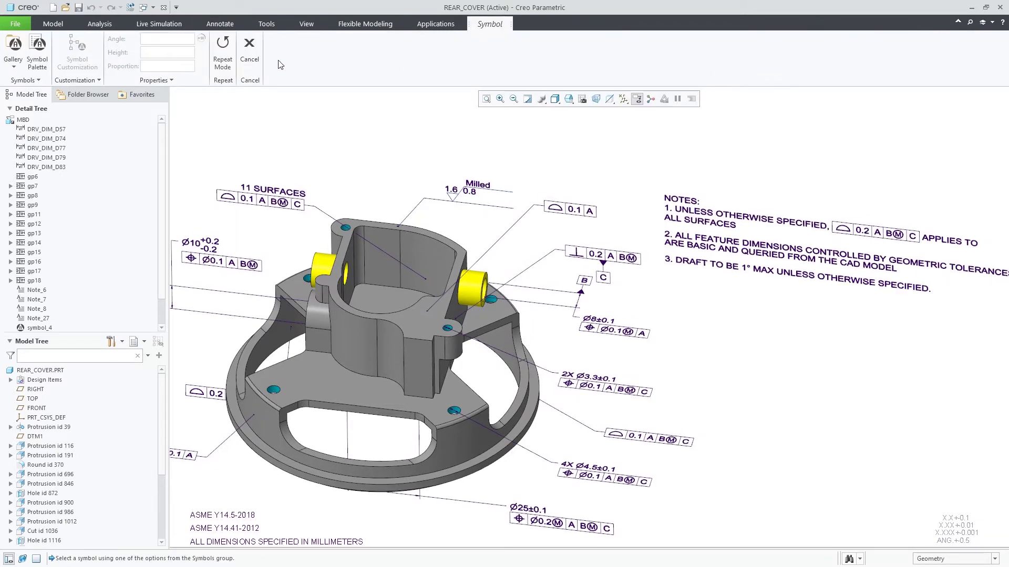
- Browse the symbol gallery and bring up its thumbnail listing options
left_click(15, 71)
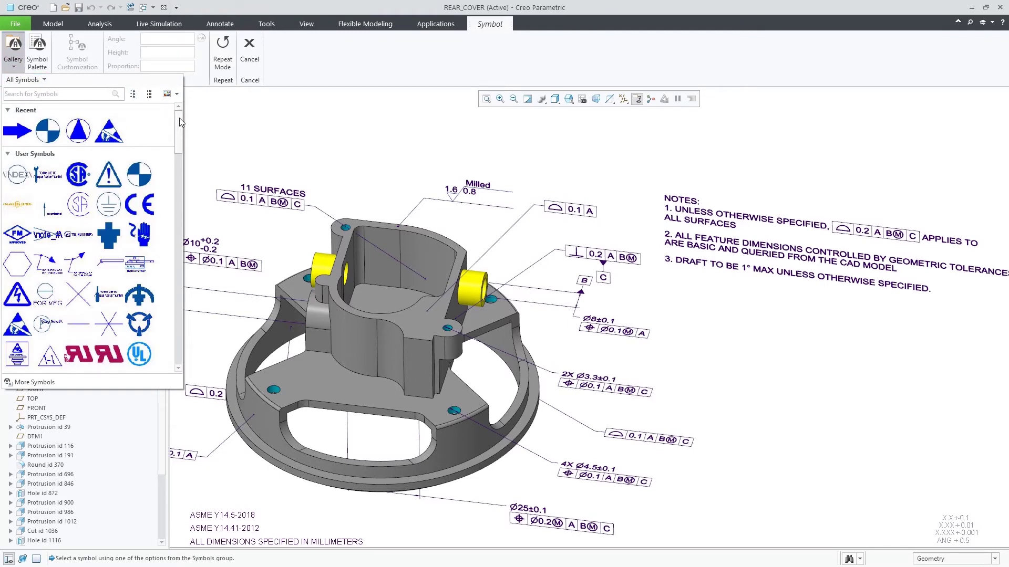
left_click_drag(179, 118, 178, 228)
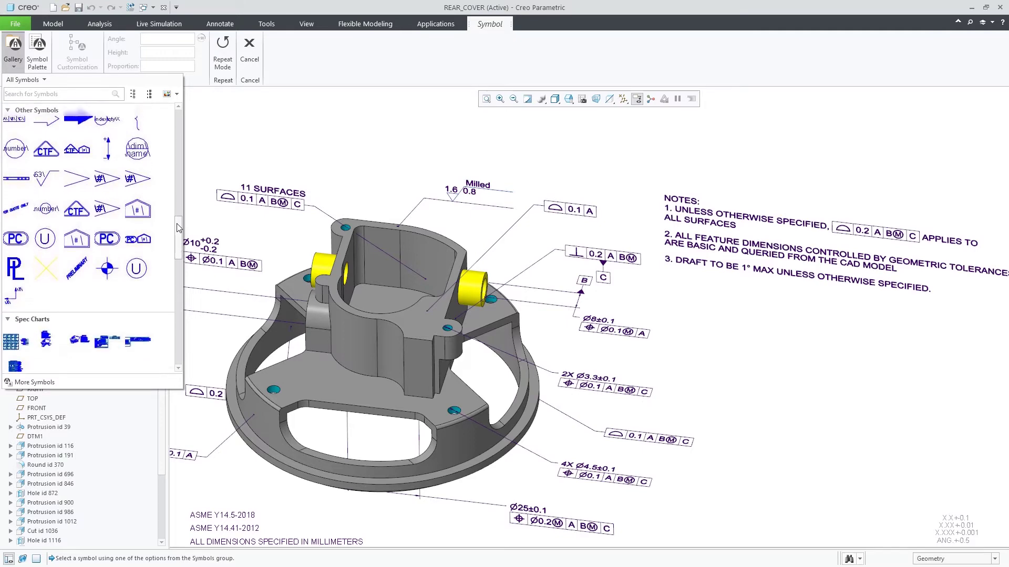
left_click_drag(178, 228, 180, 115)
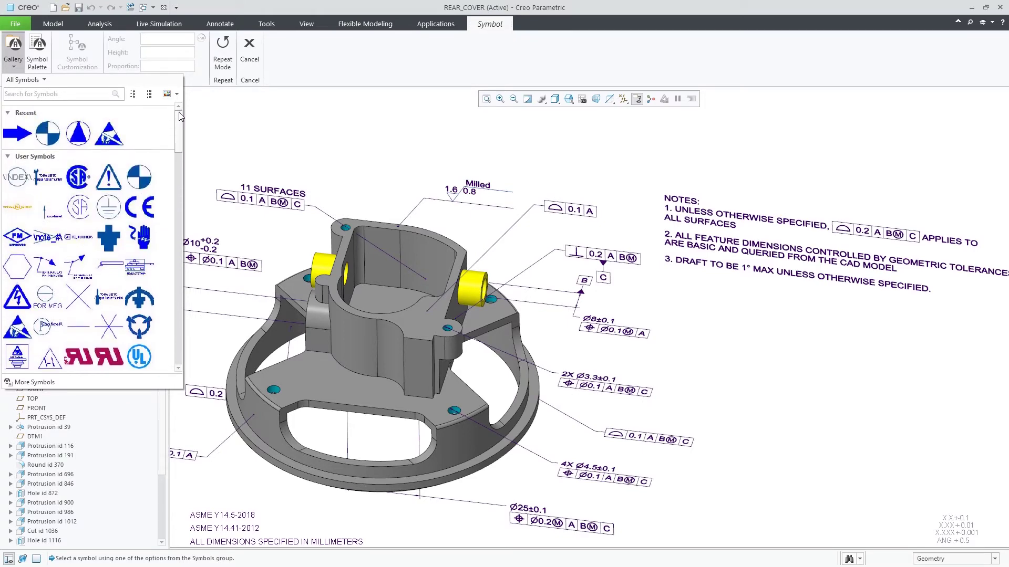
left_click(171, 95)
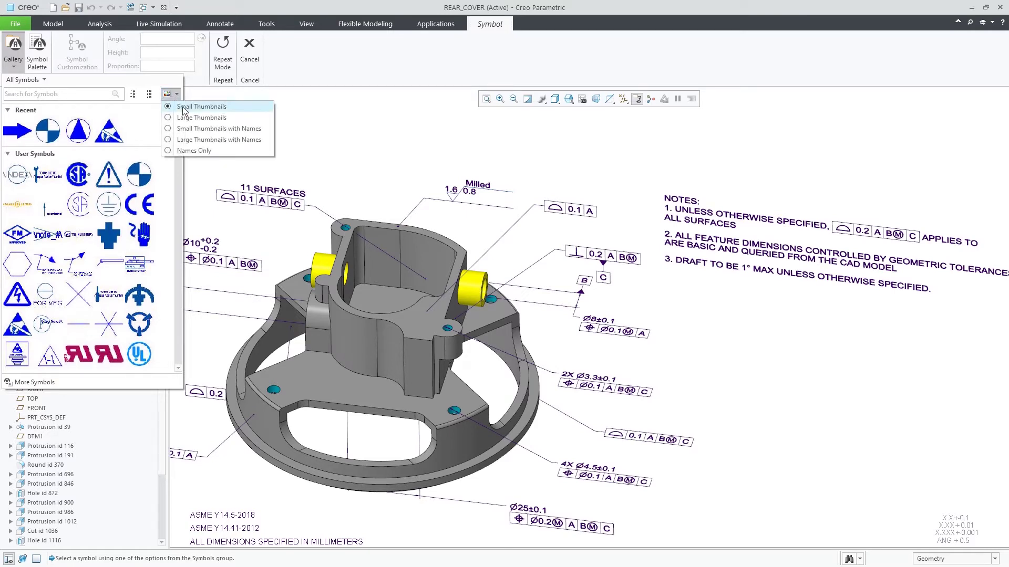
- Show large named thumbnails, pin the significant char flags symbol, and select it for placement
left_click(211, 140)
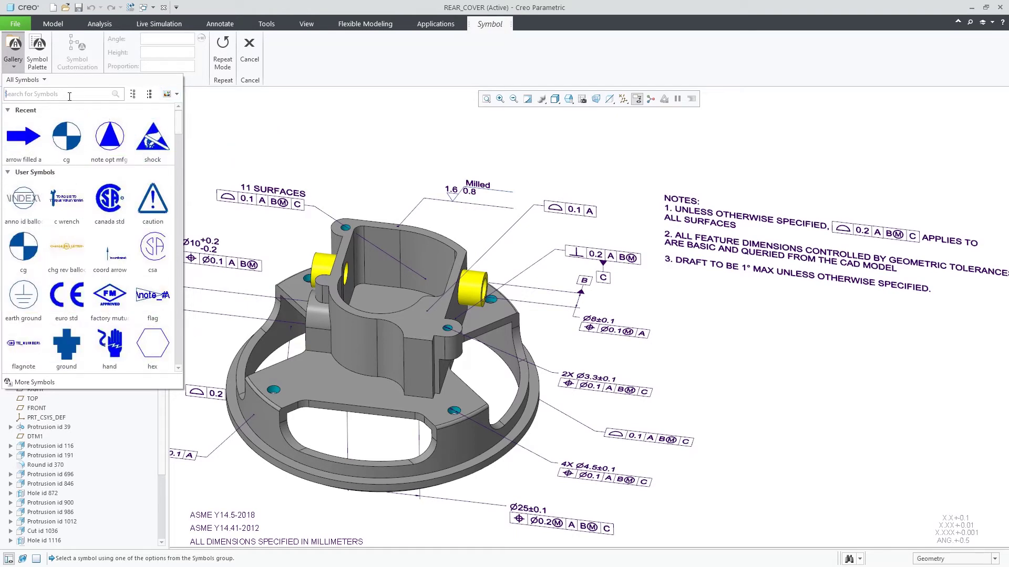
type("flag")
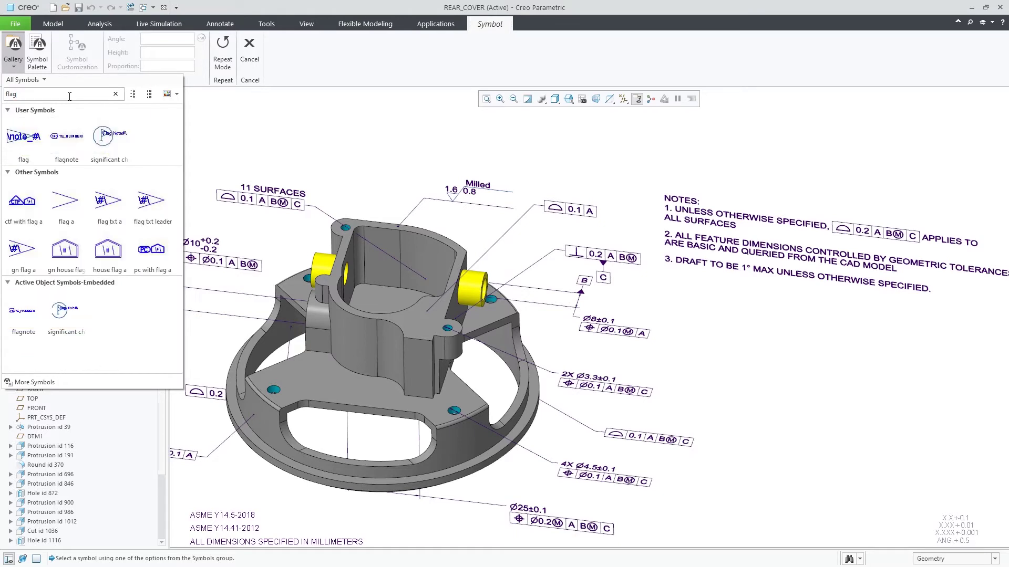
right_click(111, 147)
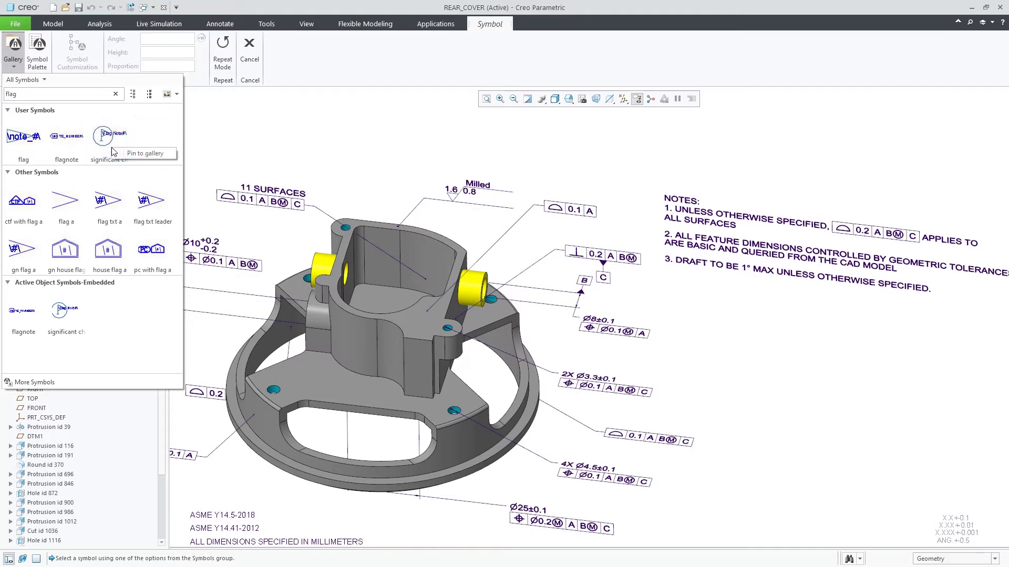
left_click(152, 157)
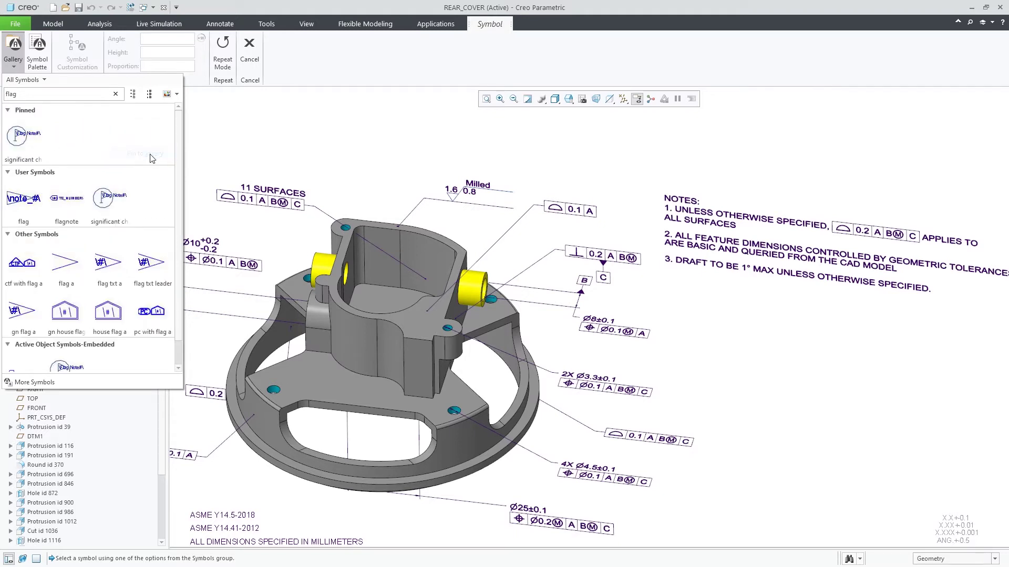
left_click(33, 144)
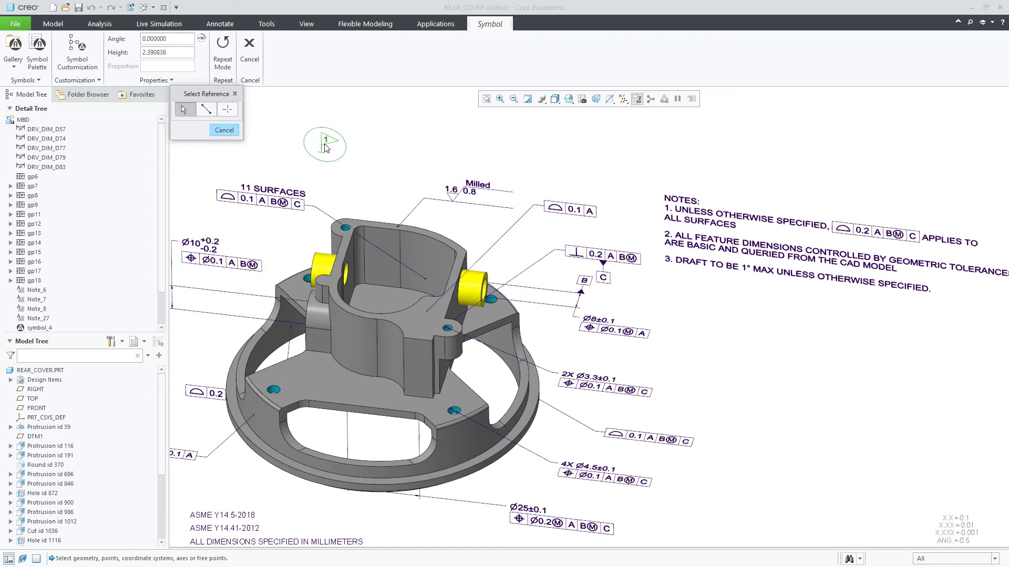
- Place the flag symbol On Entity above the model, with datum point display turned on
right_click(323, 146)
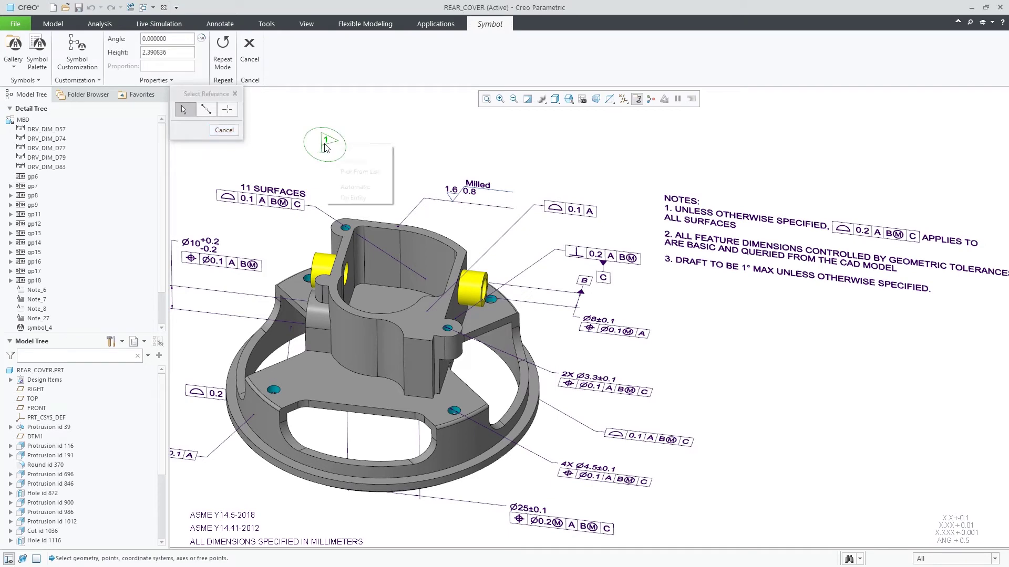
left_click(372, 202)
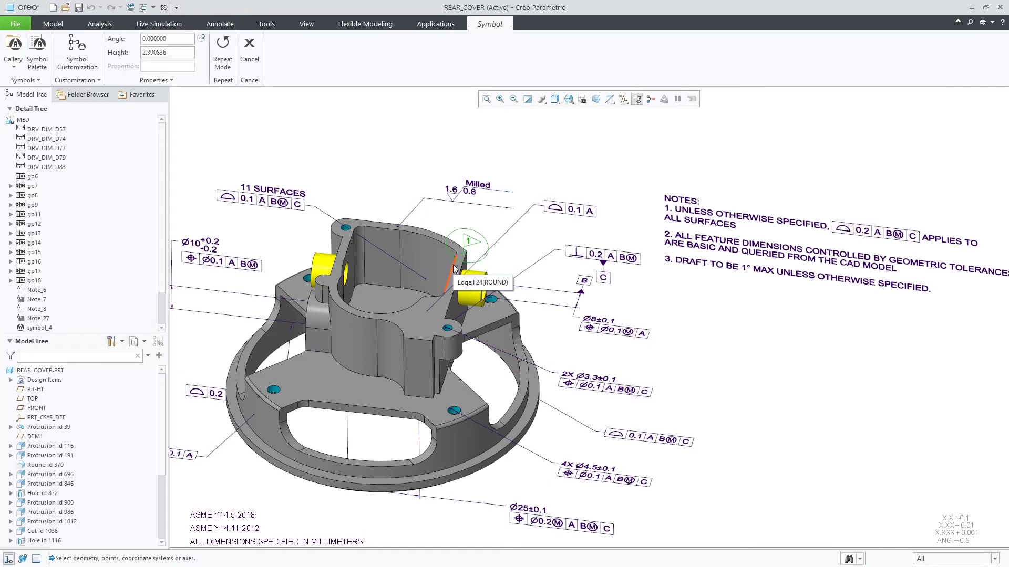
left_click(624, 100)
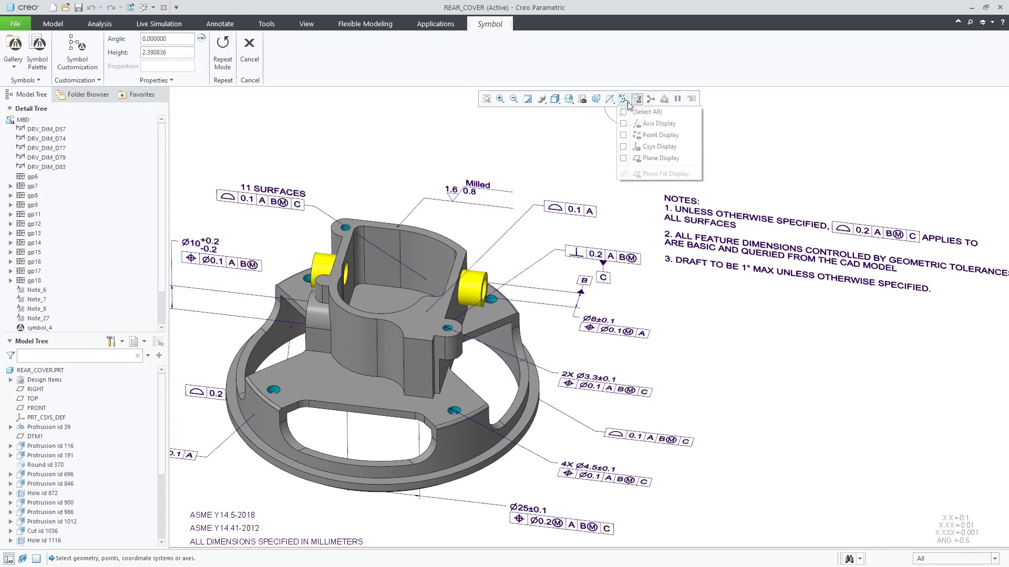
left_click(636, 136)
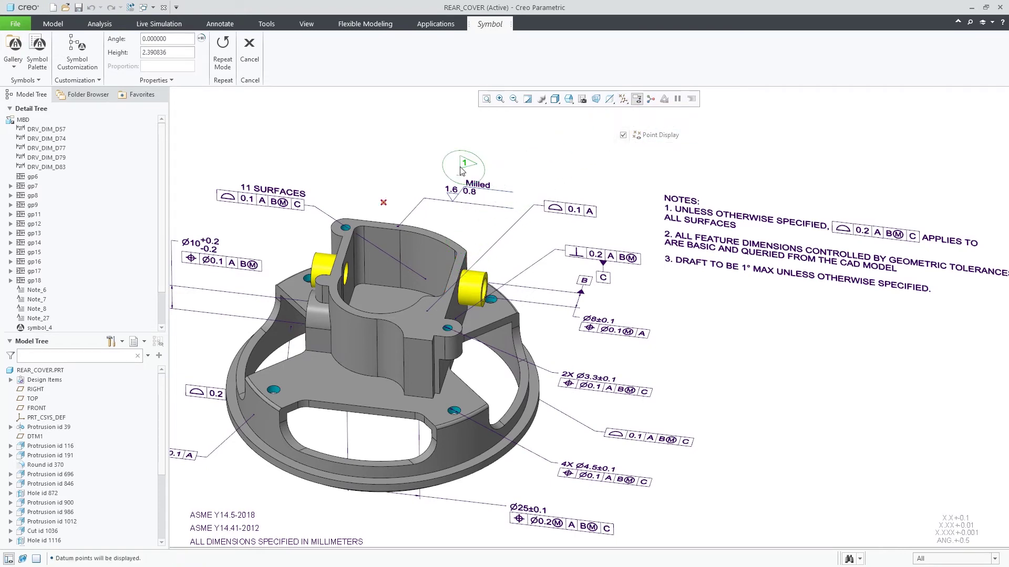
left_click(381, 198)
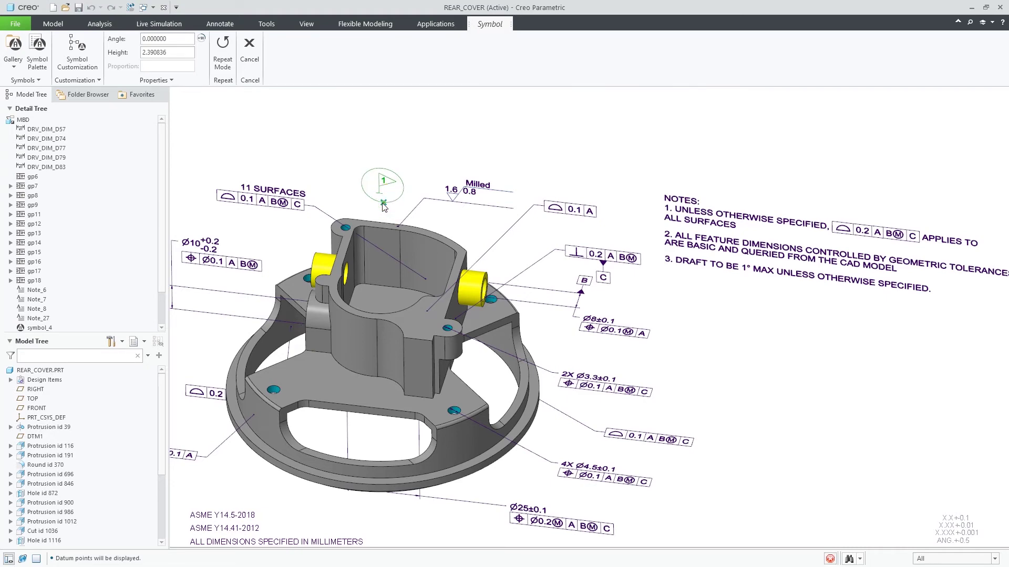
- Reattach the flag symbol's leader to the inner wall of the central pocket
left_click(371, 209)
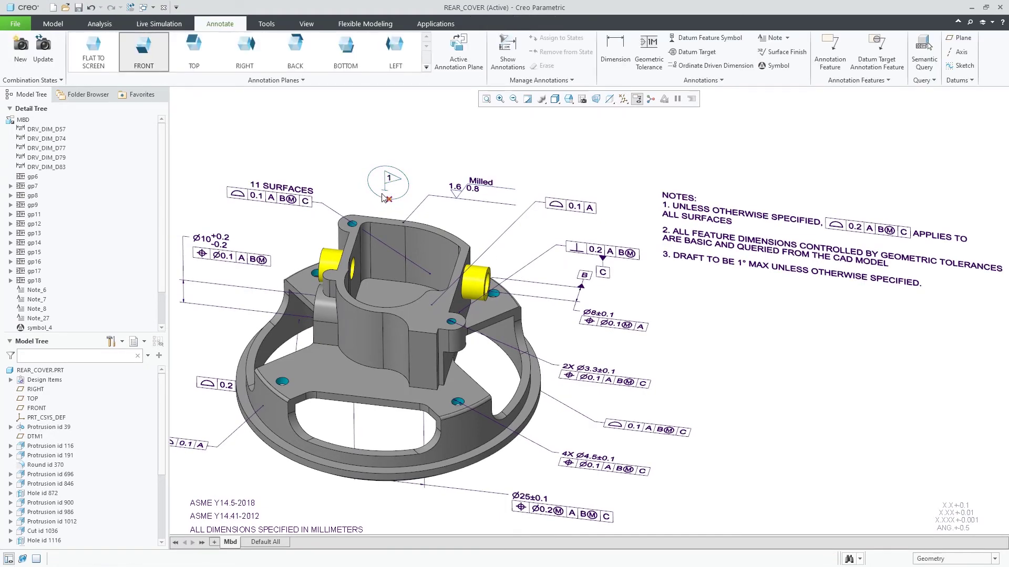
left_click(391, 181)
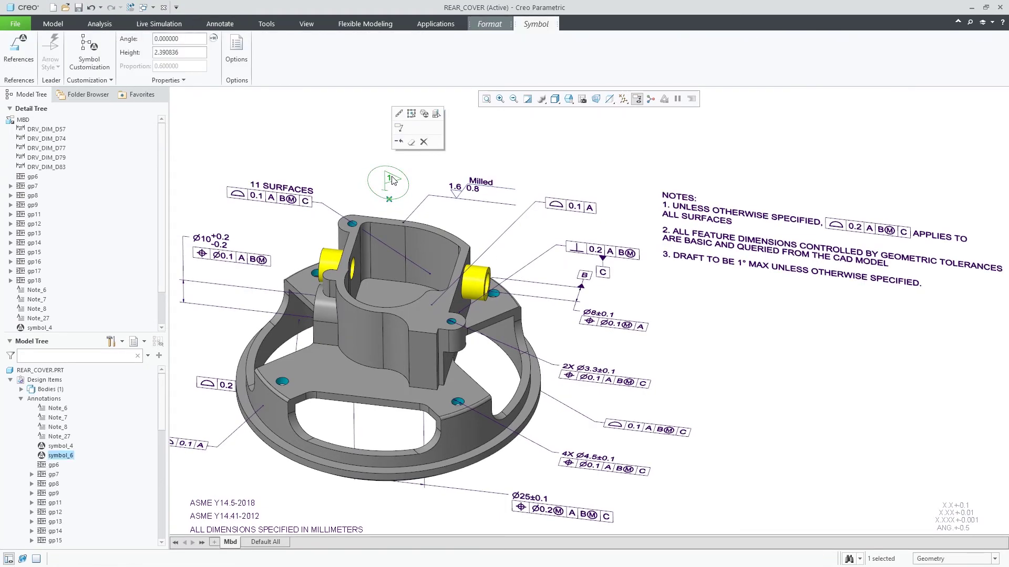
left_click(398, 116)
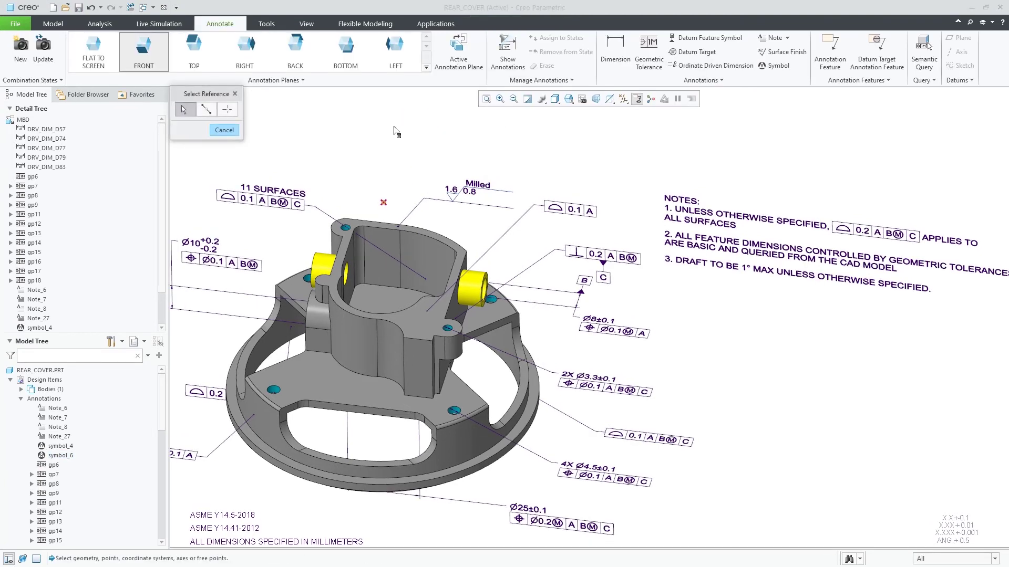
left_click(386, 244)
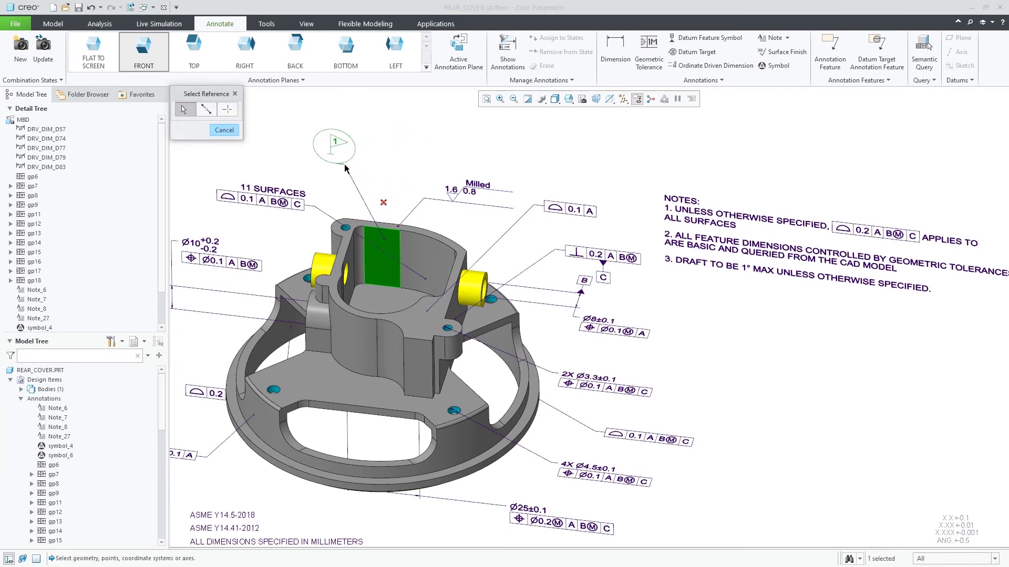
middle_click(344, 169)
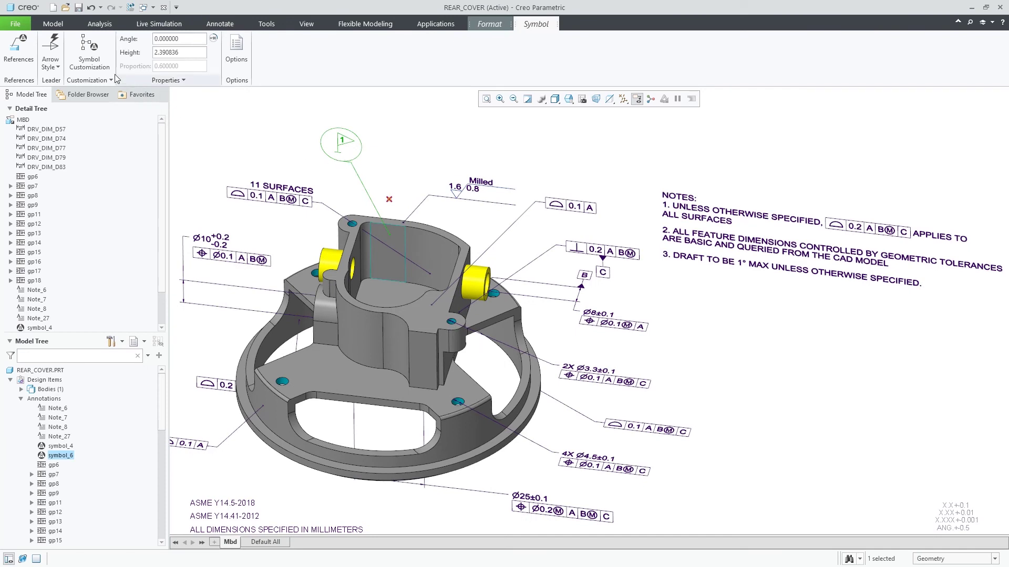
- Enable CHARACTERISTIC_NOTE under IMPORTANT to show SEE NOTE, with flag note number 3
left_click(90, 55)
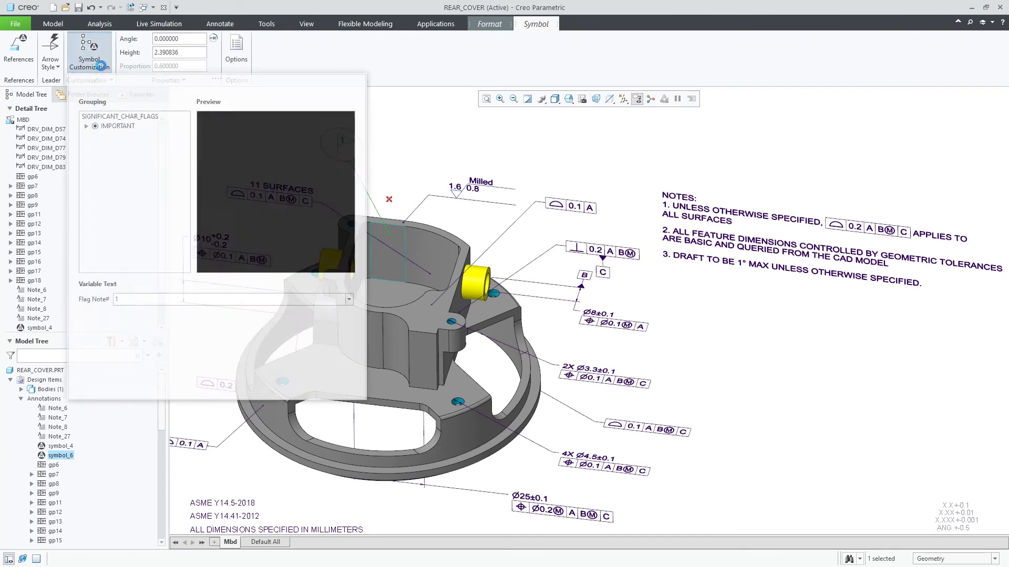
left_click(87, 126)
left_click(129, 136)
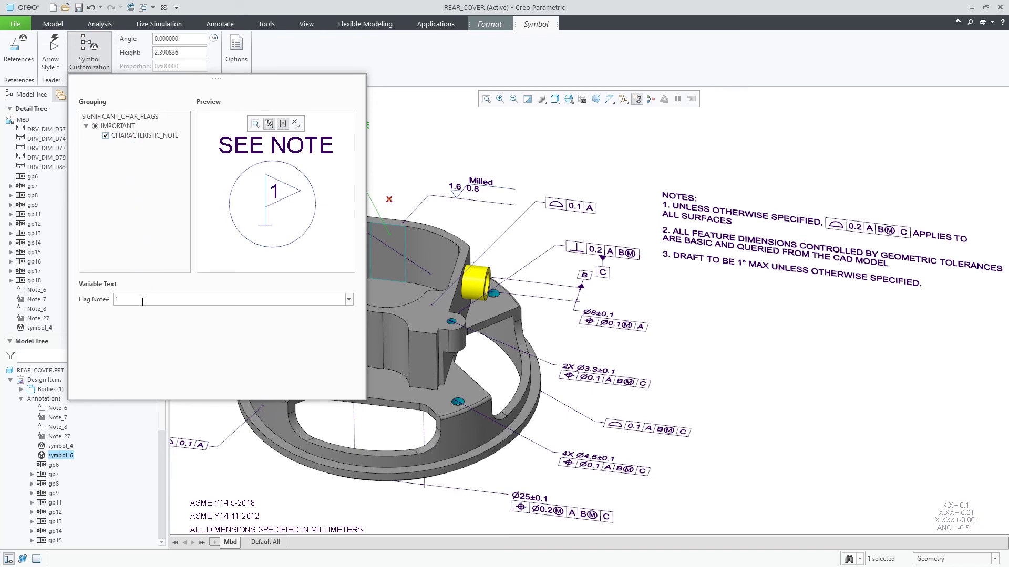
type("3")
middle_click_drag(659, 362, 859, 394)
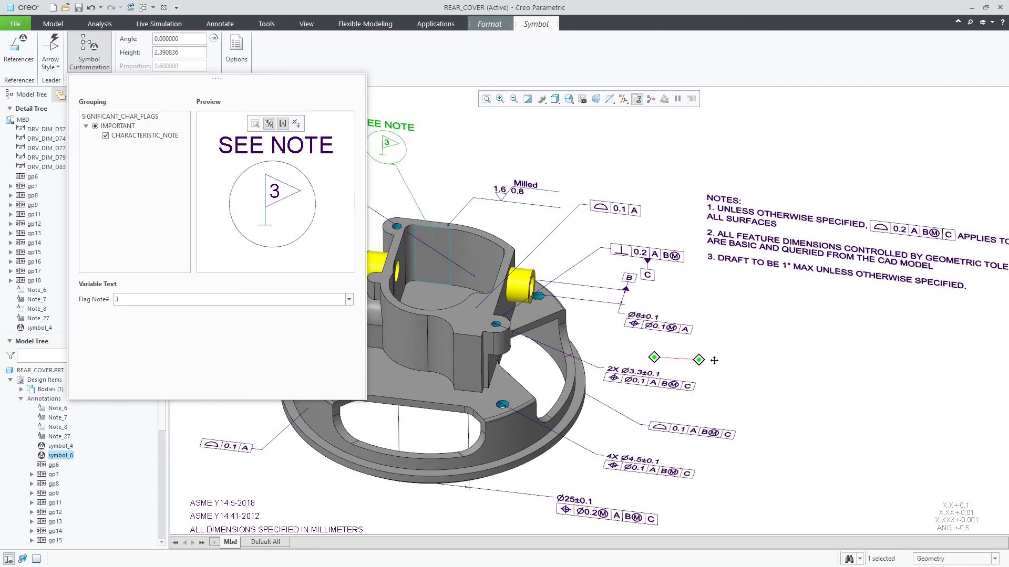
left_click_drag(860, 393, 862, 399)
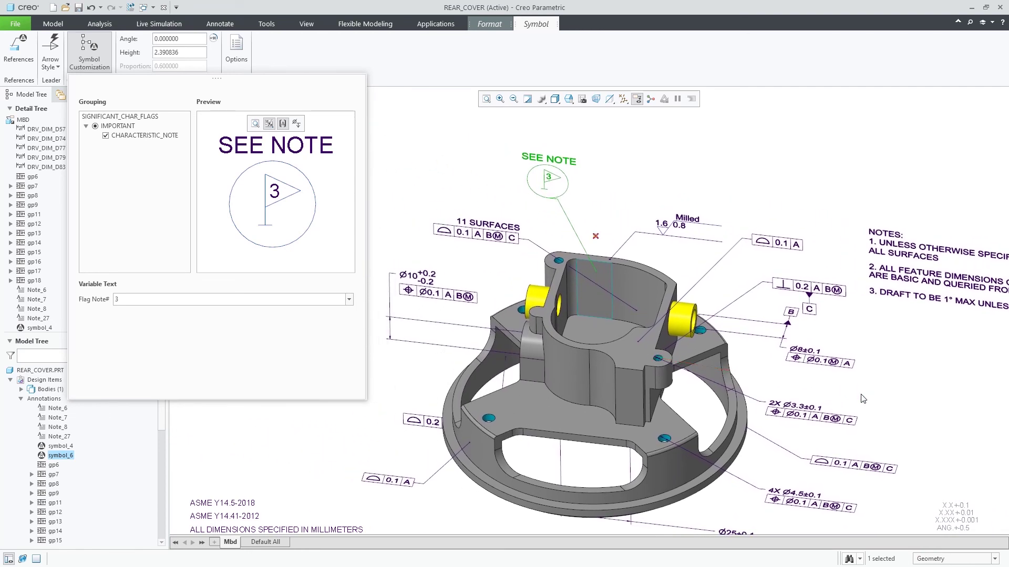